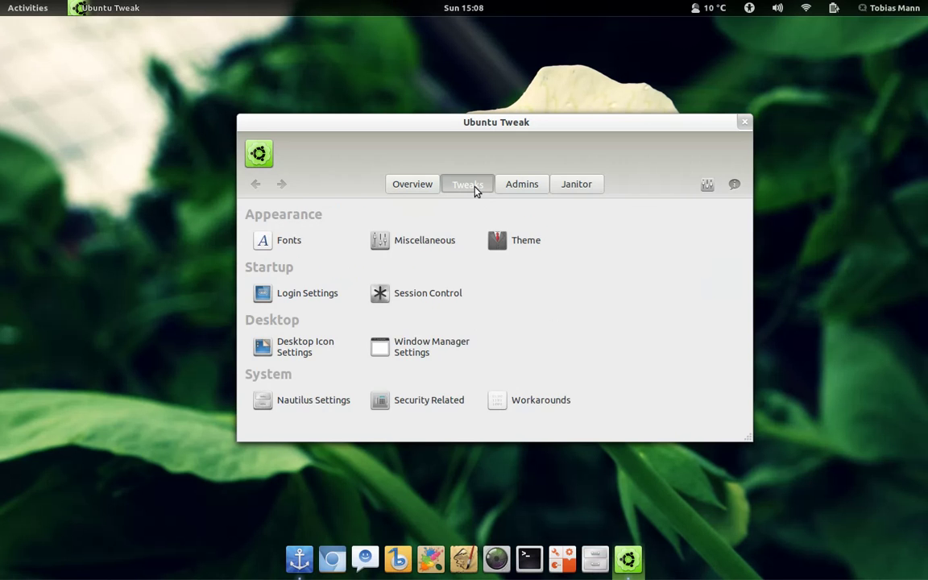
- Examine the Fonts, Miscellaneous and Theme appearance settings, returning to the tweaks overview after each
click(344, 246)
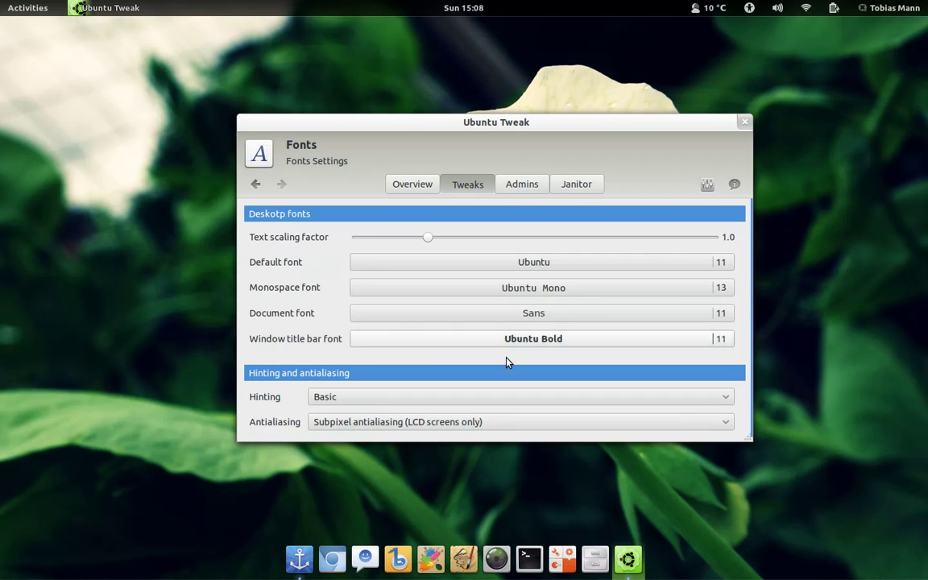
mouse_move(754, 269)
drag(757, 269, 754, 314)
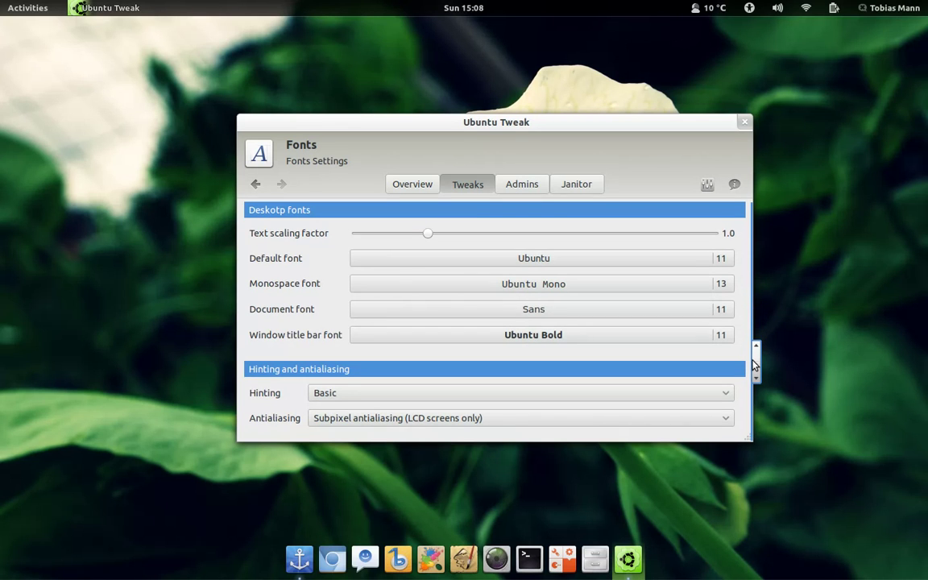
click(255, 185)
click(406, 251)
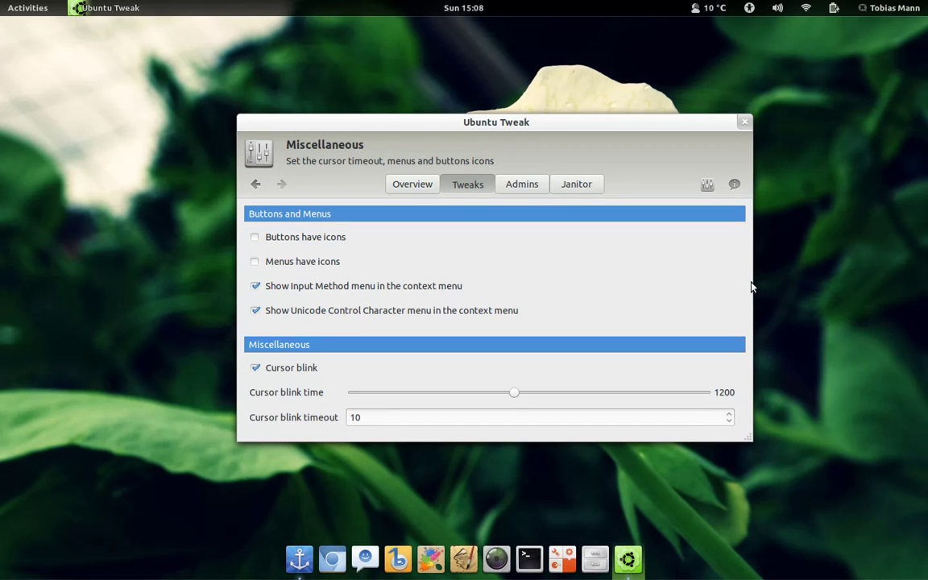
click(256, 186)
click(524, 251)
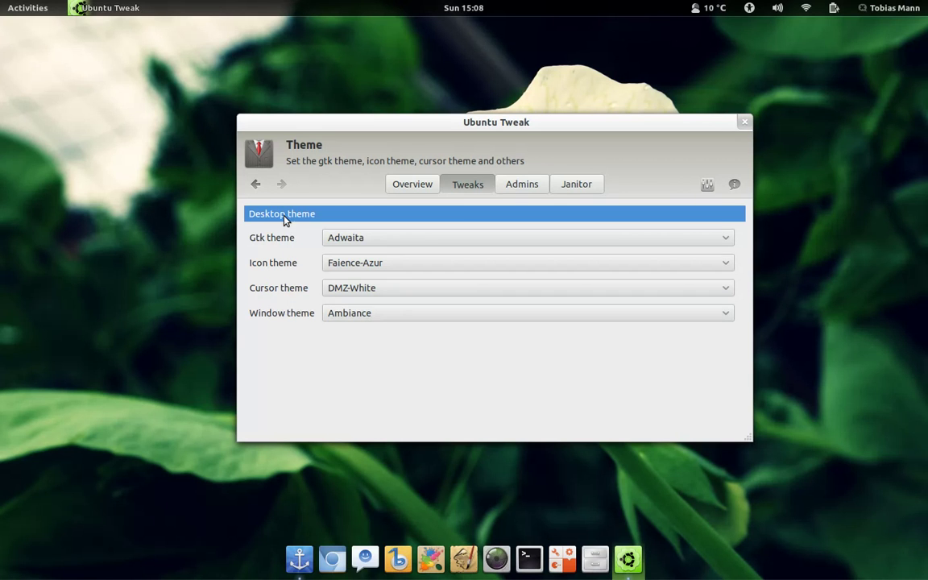
click(257, 184)
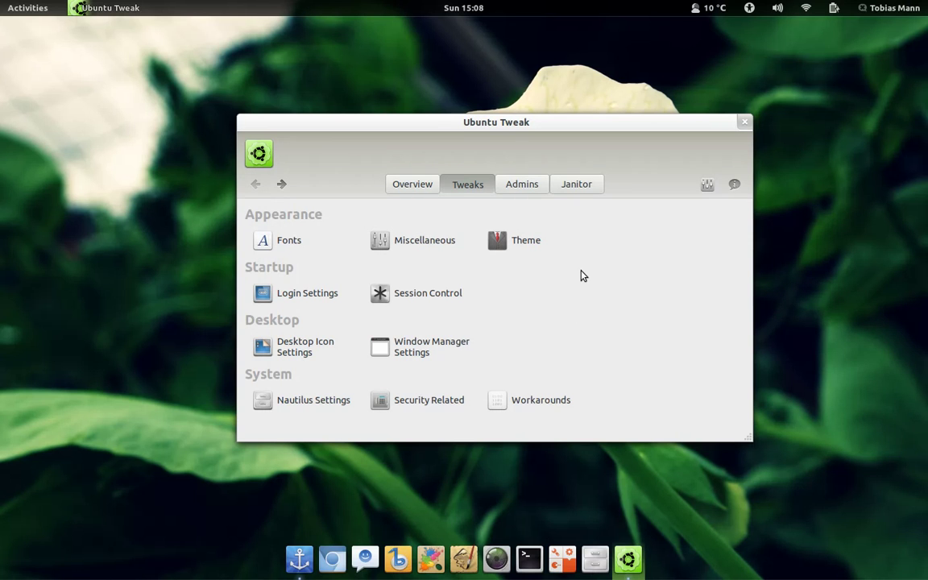
- Open Login Settings and unlock the login theme options by entering the account password
click(275, 299)
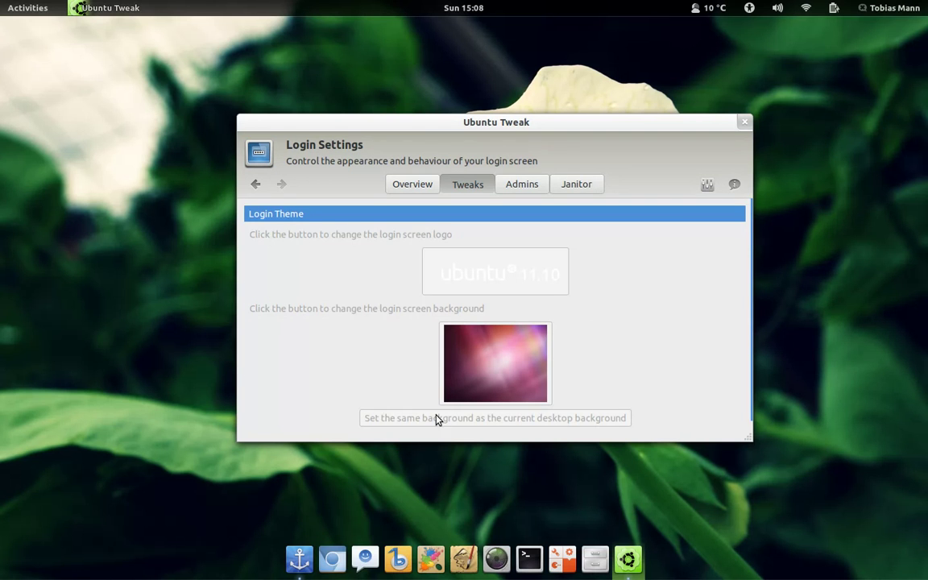
scroll(649, 322, down, 1)
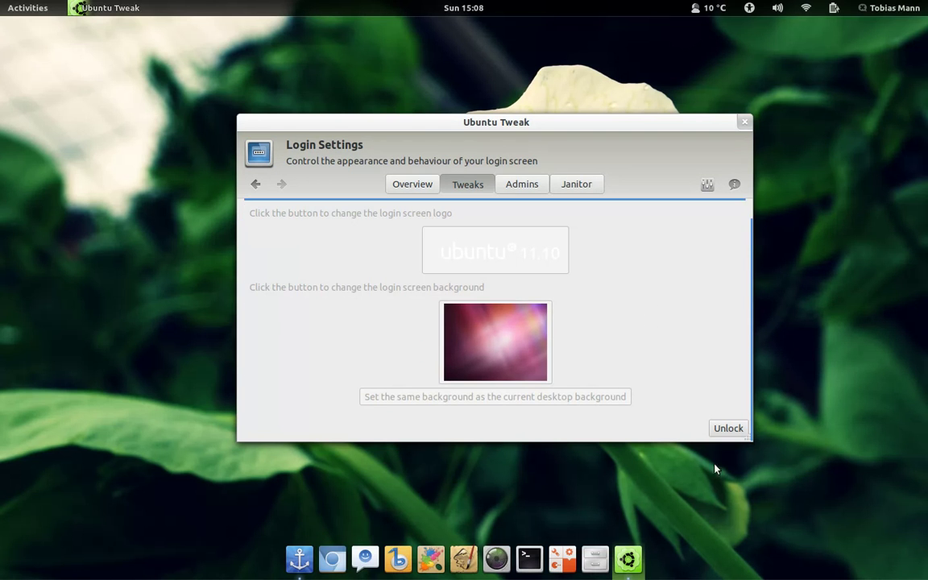
click(728, 428)
text(••••••••••••)
key(Return)
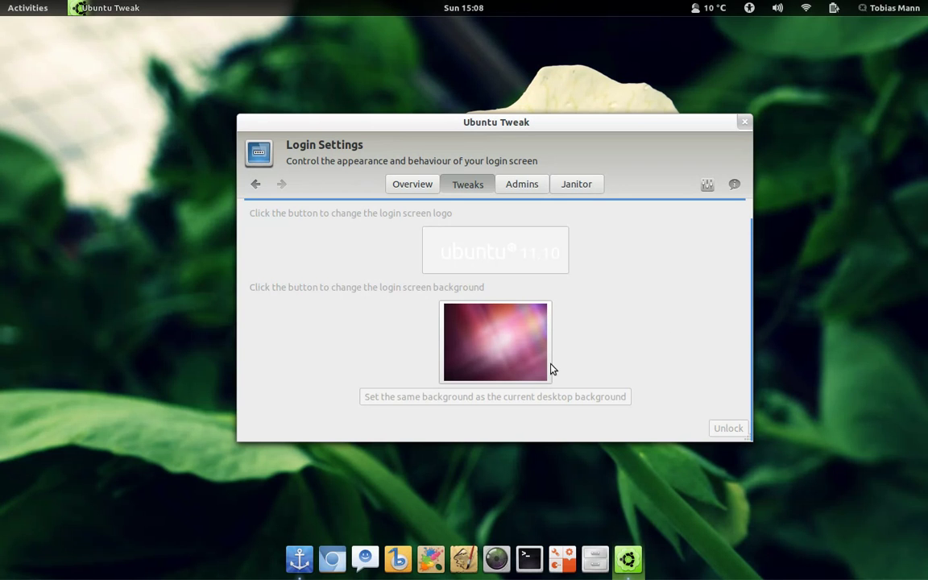
- Set the login screen background to the Stalking_Ocelot image from the backgrounds folder and return to the tweaks overview
scroll(667, 333, up, 1)
scroll(667, 333, down, 1)
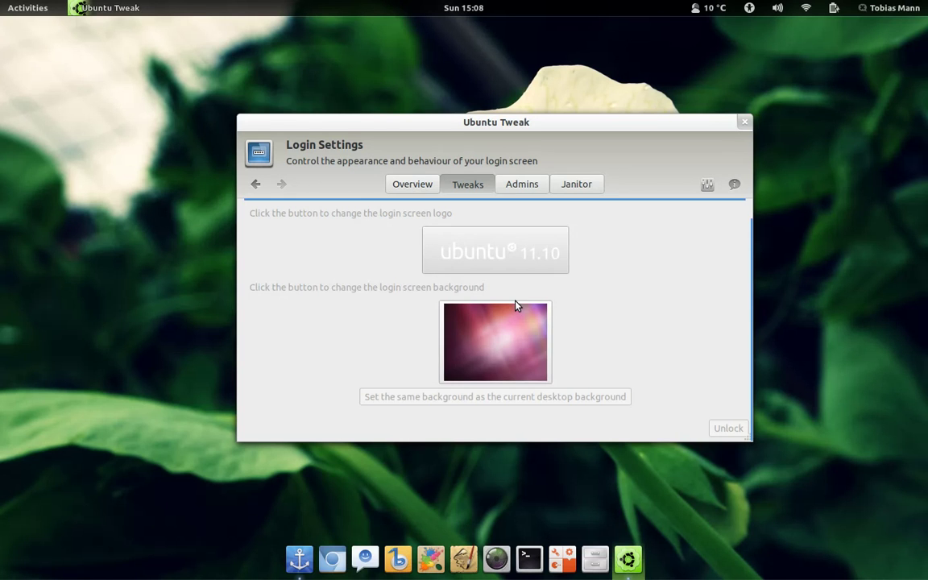
click(486, 365)
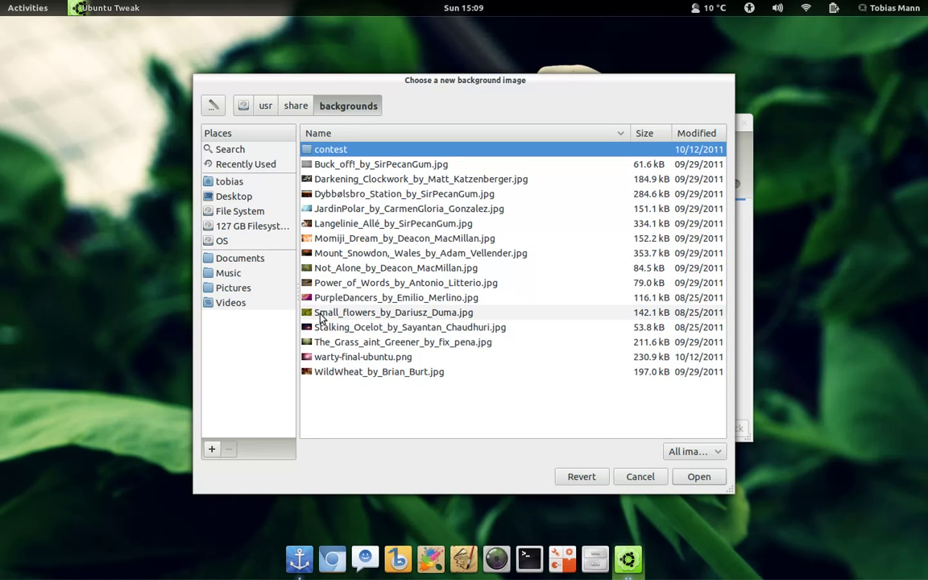
click(325, 328)
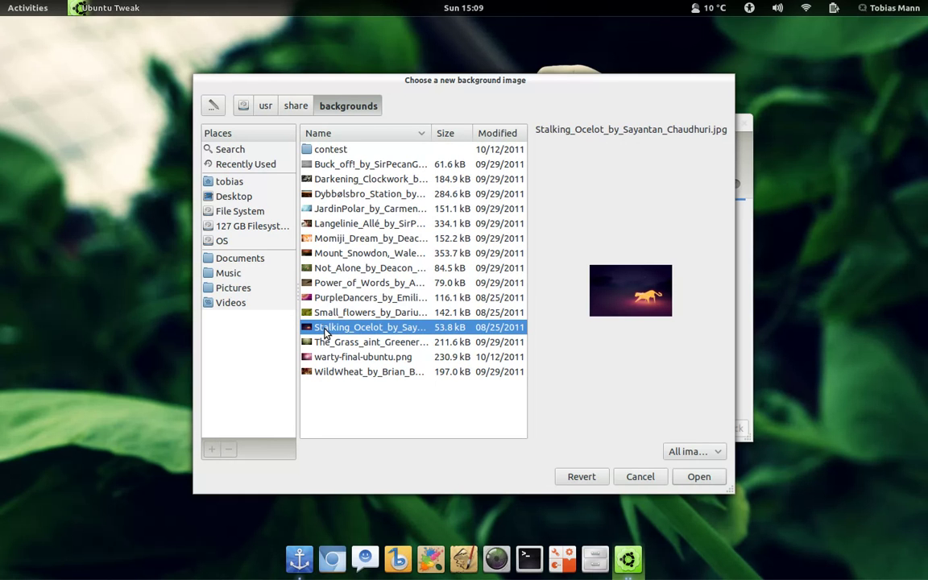
click(698, 479)
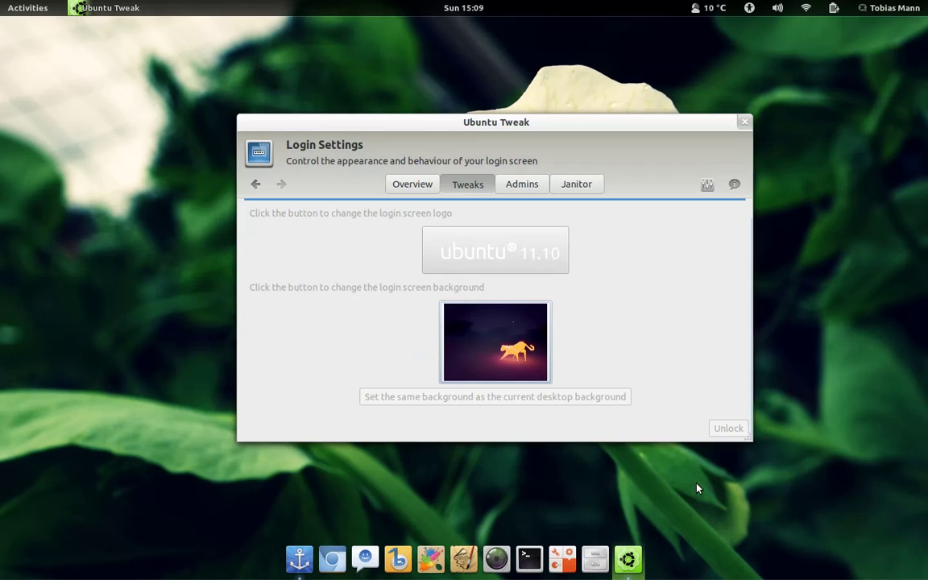
click(423, 185)
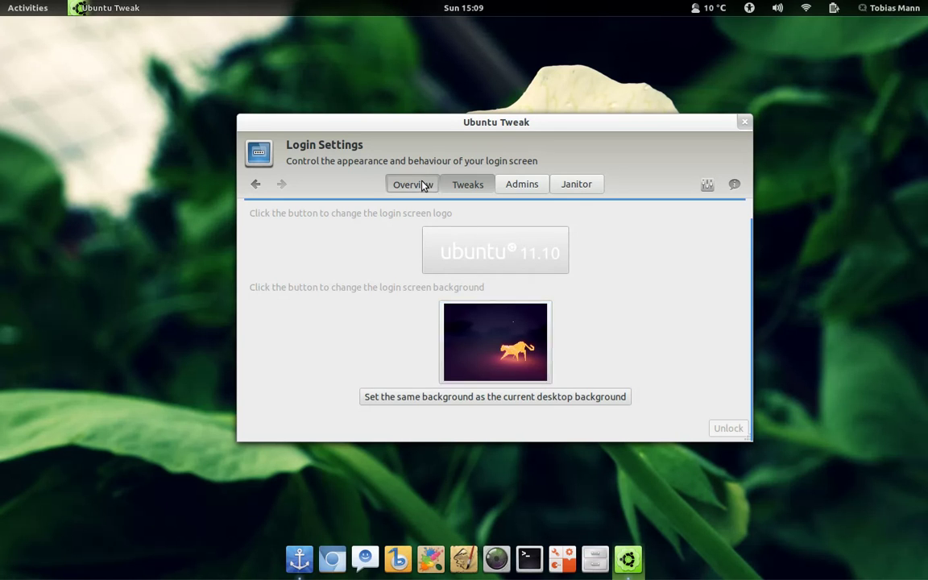
click(465, 184)
click(256, 183)
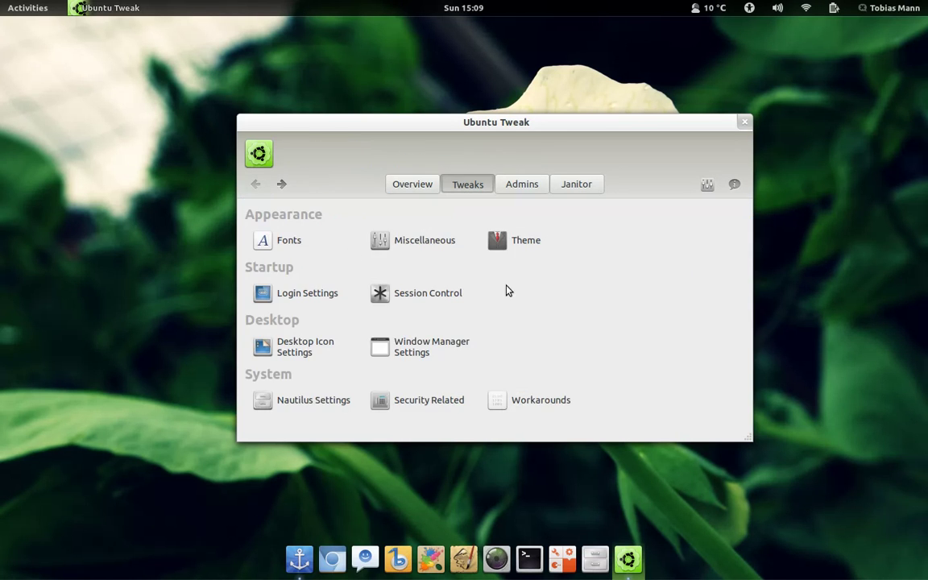
- Examine the Desktop Icon Settings and Window Manager Settings, returning to the tweaks overview after each
click(321, 352)
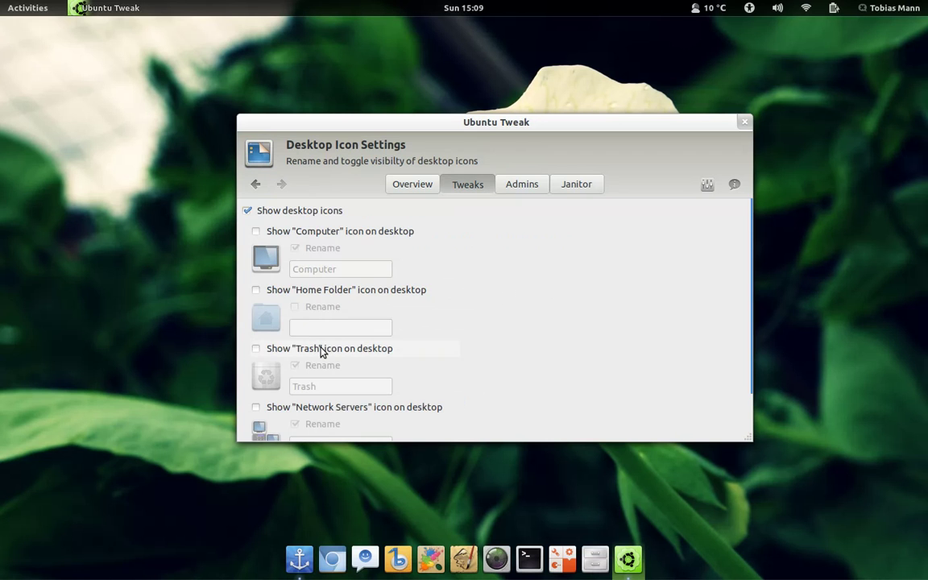
scroll(559, 294, down, 2)
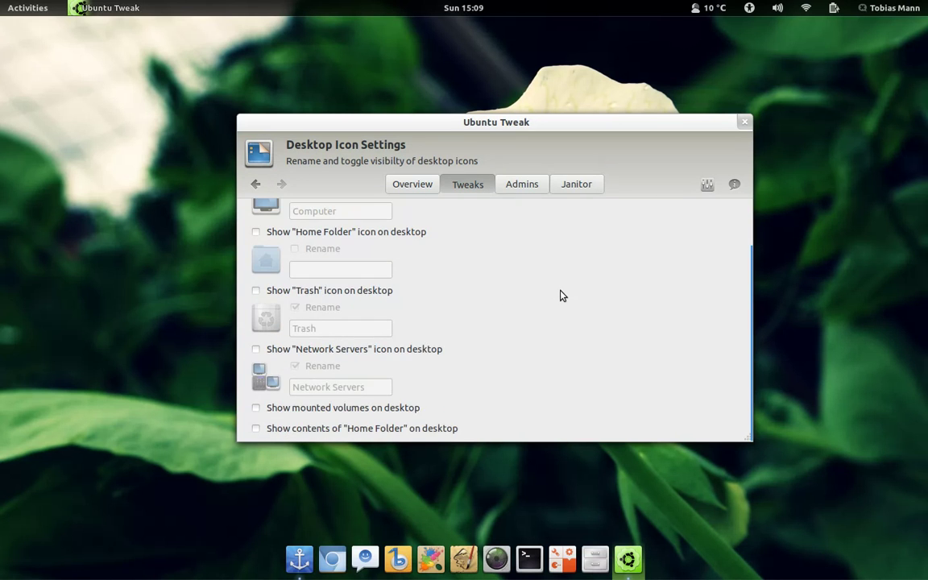
scroll(562, 296, up, 2)
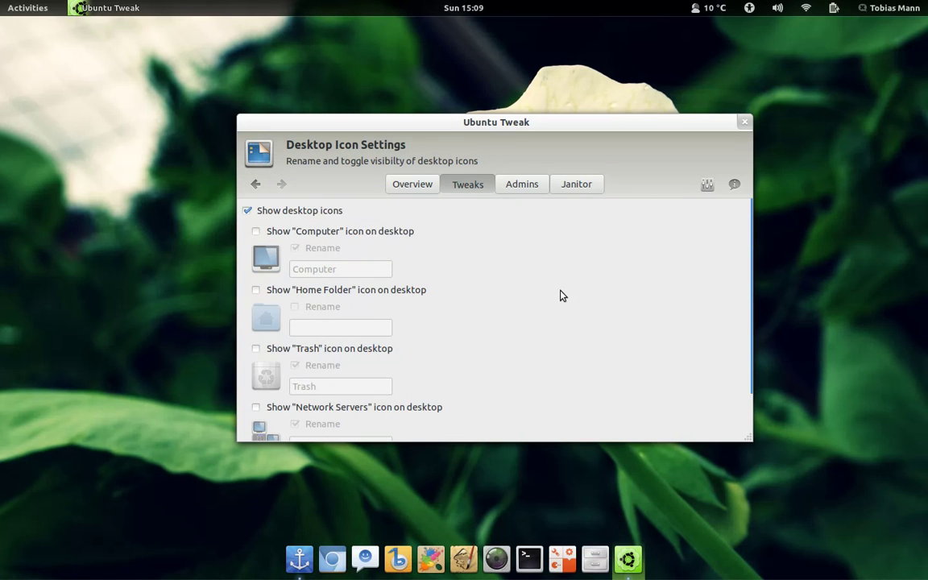
click(256, 184)
click(425, 354)
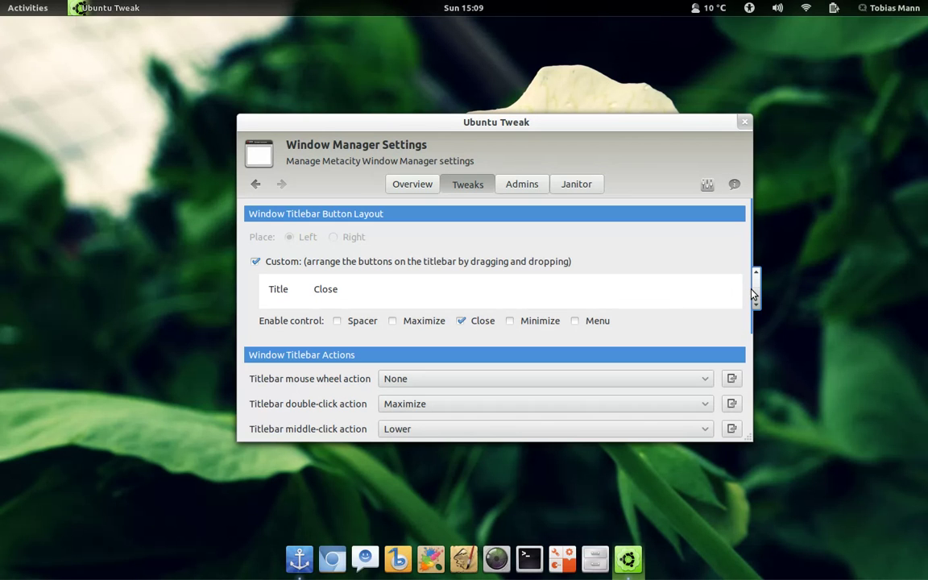
scroll(754, 301, down, 5)
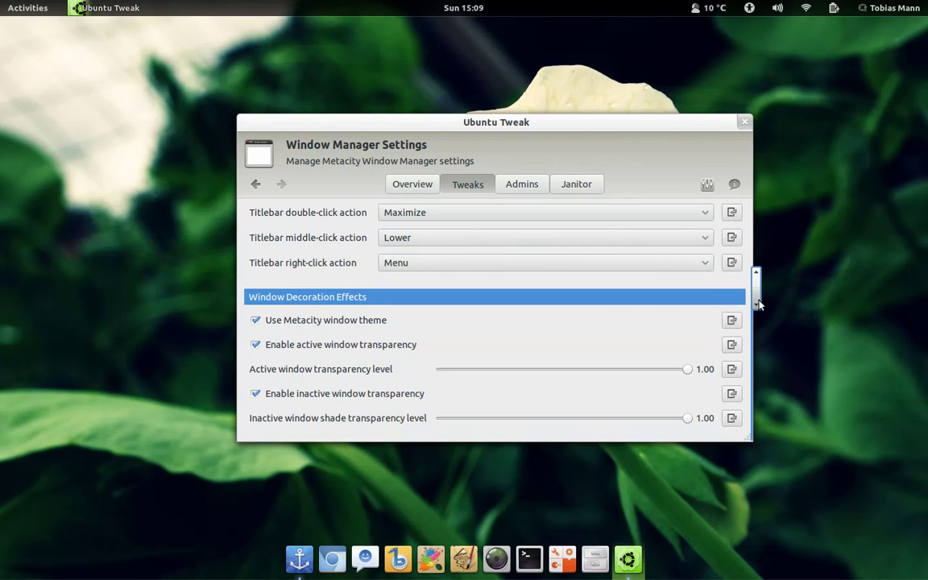
click(251, 182)
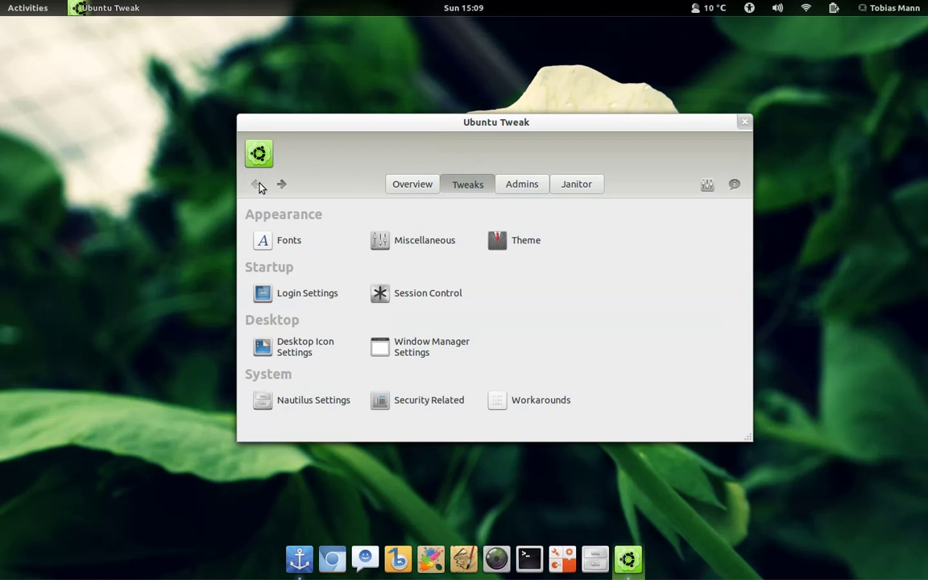
- Examine the Nautilus Settings, Security Related and Workarounds system tweaks, returning to the overview after each
click(308, 402)
mouse_move(736, 221)
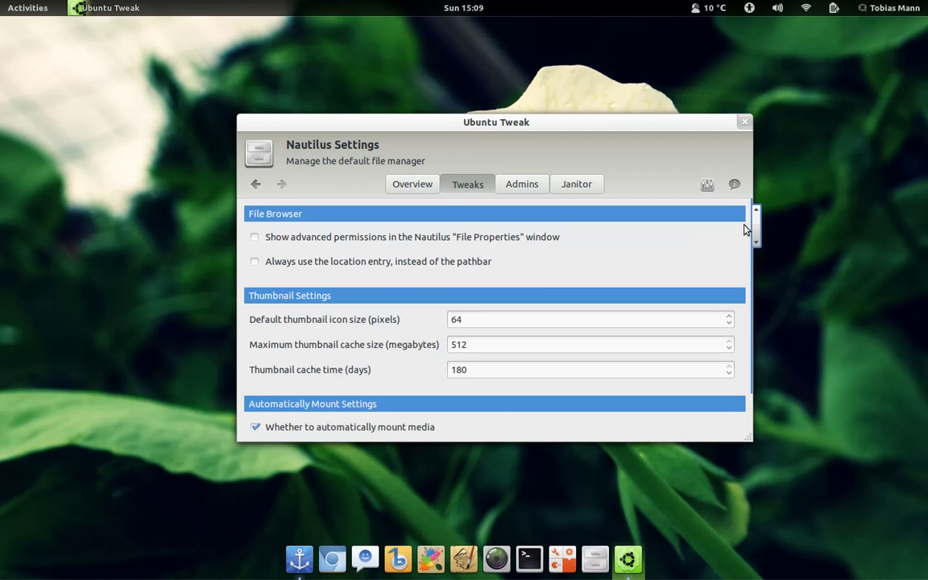
click(752, 251)
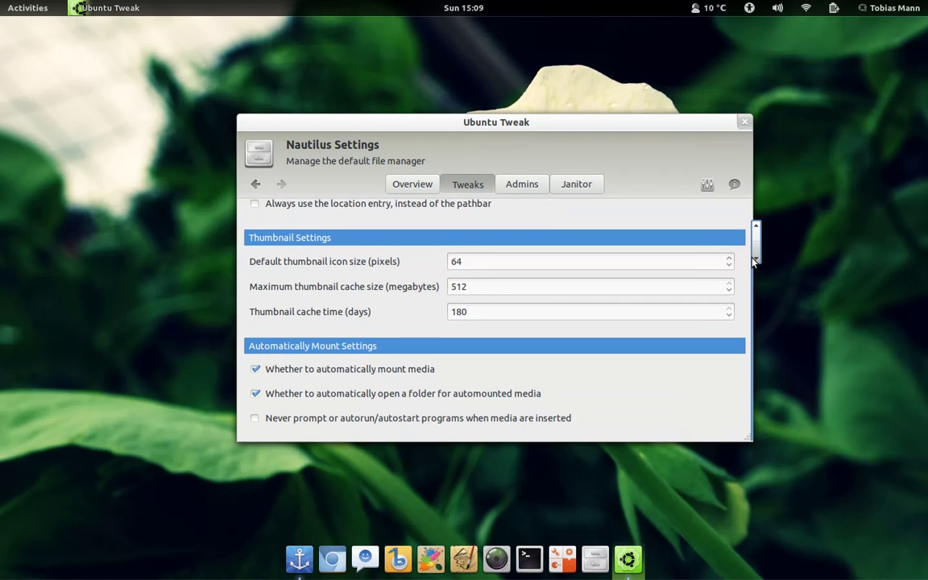
click(256, 184)
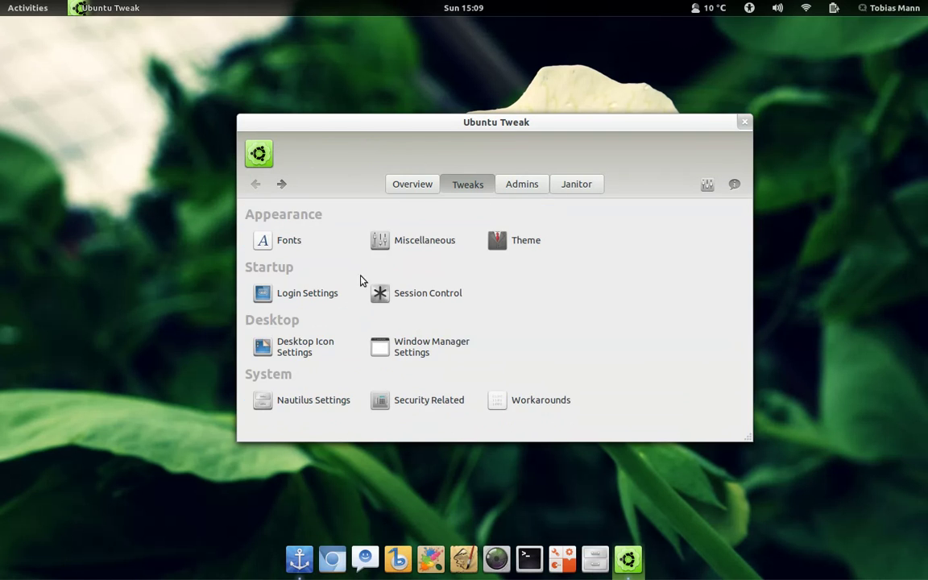
click(407, 394)
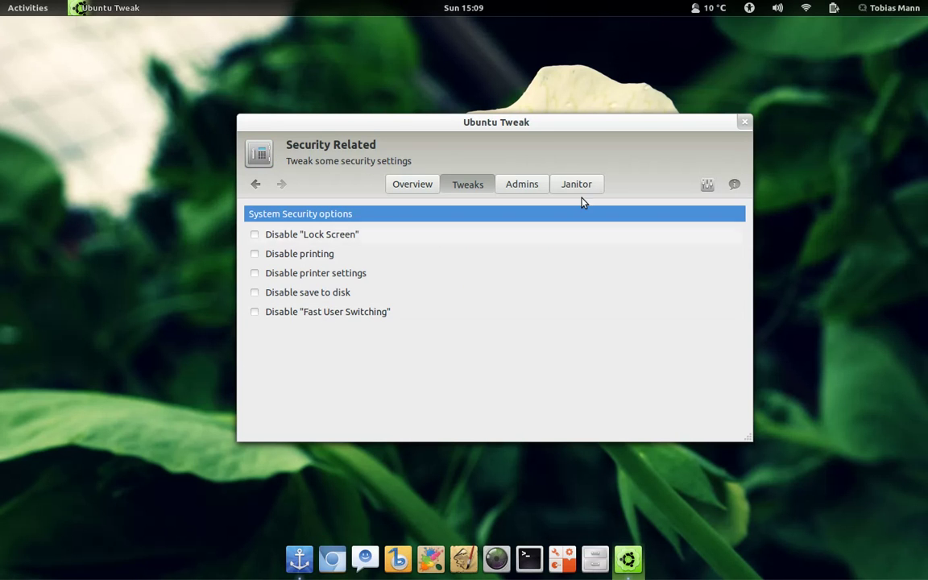
click(256, 184)
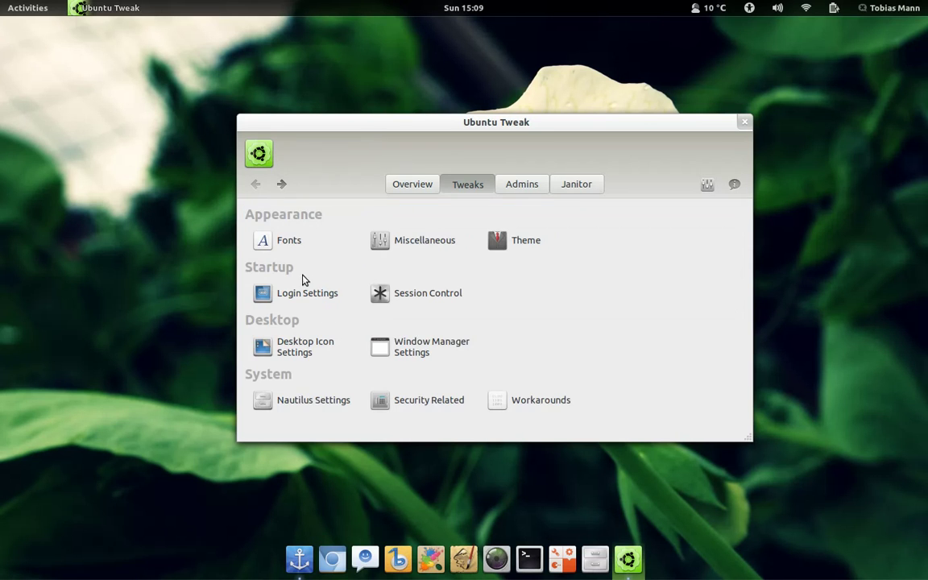
click(530, 400)
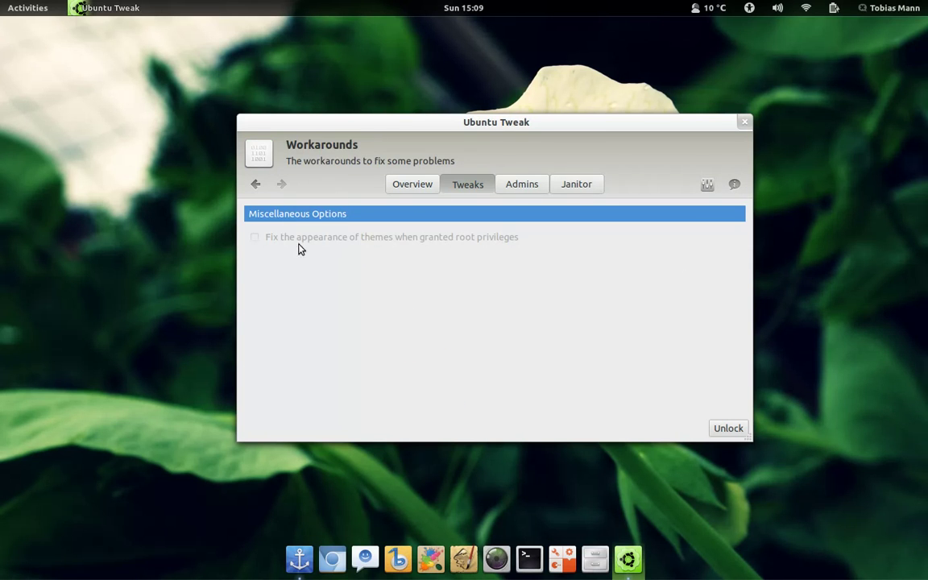
click(256, 185)
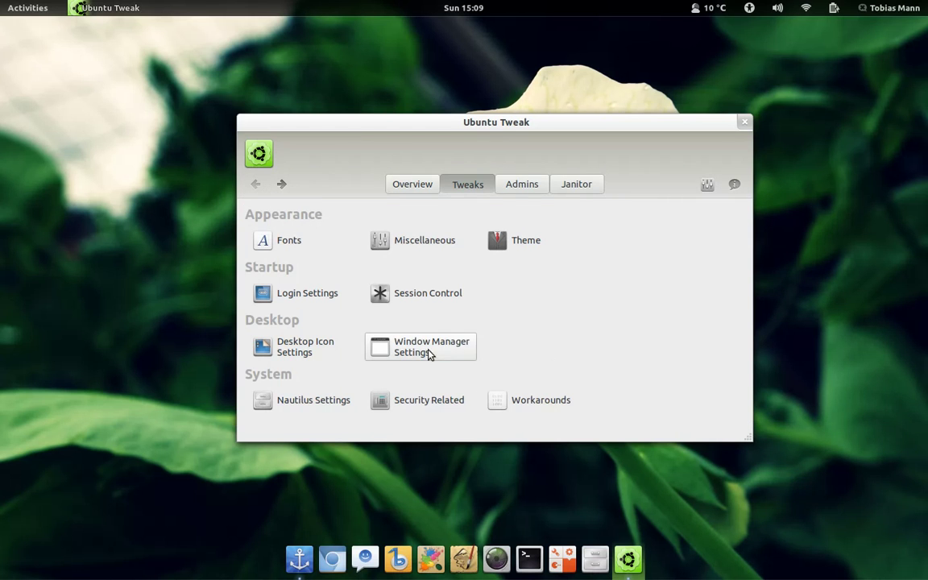
- Open the Application Center among the admin tools, update its application data and return to the admin overview
click(529, 184)
click(259, 243)
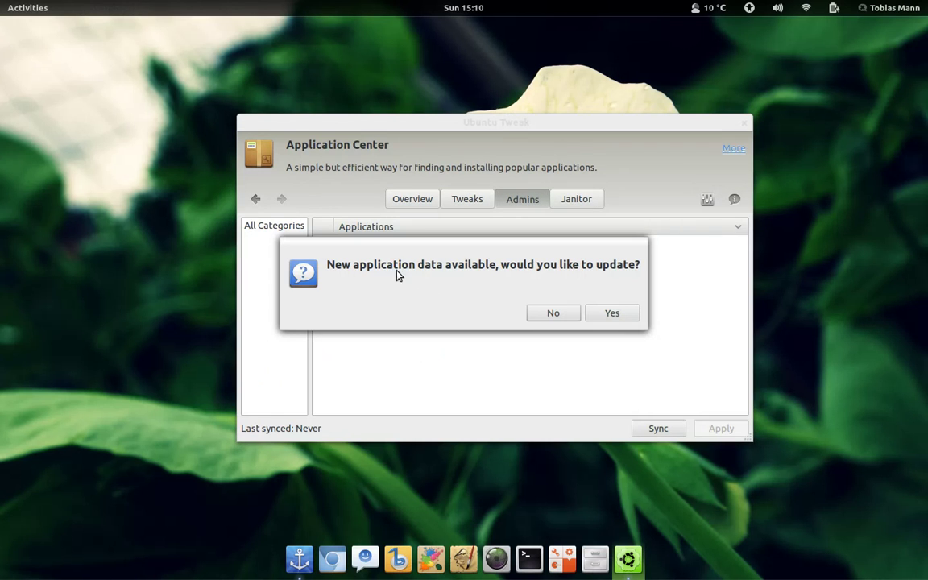
click(613, 314)
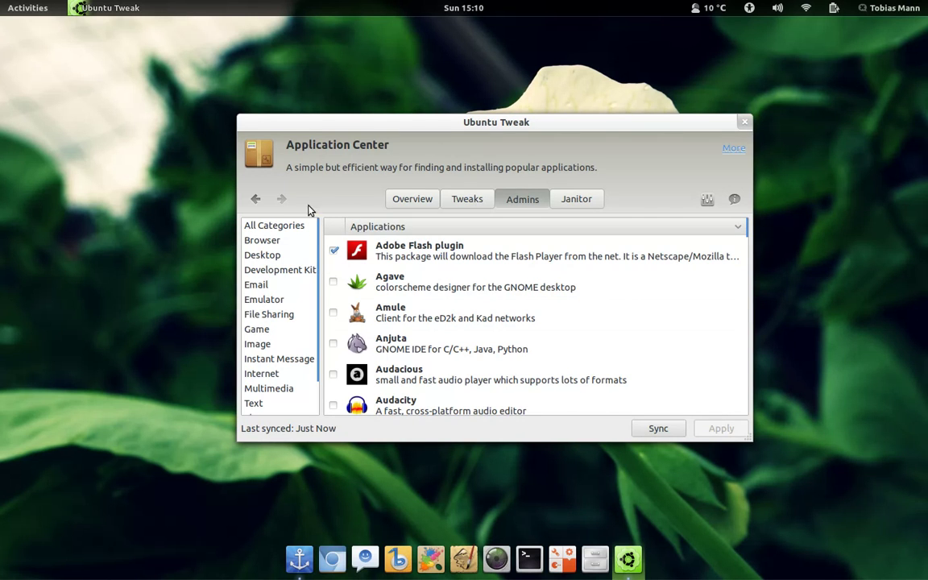
click(256, 198)
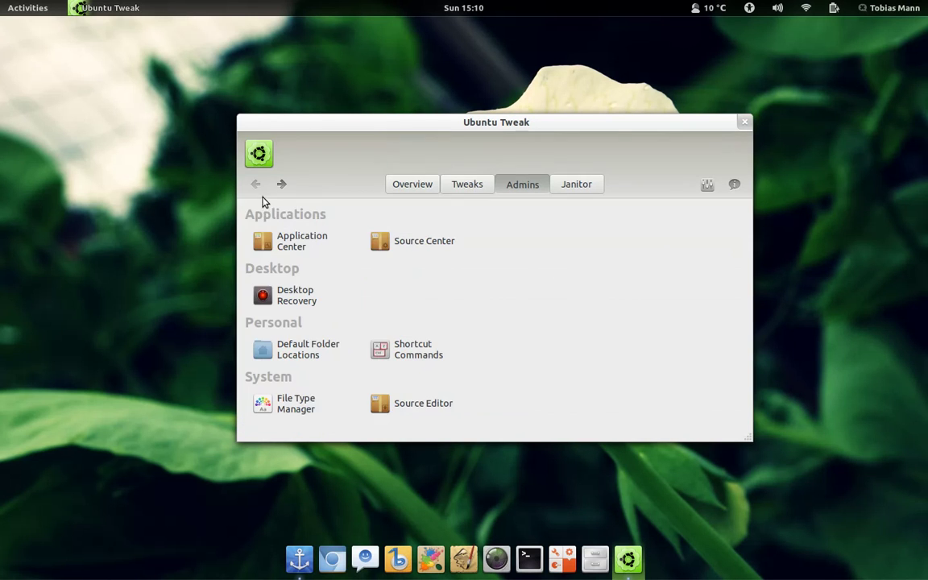
- Open the Source Center, update its source data and return to the admin overview
click(417, 251)
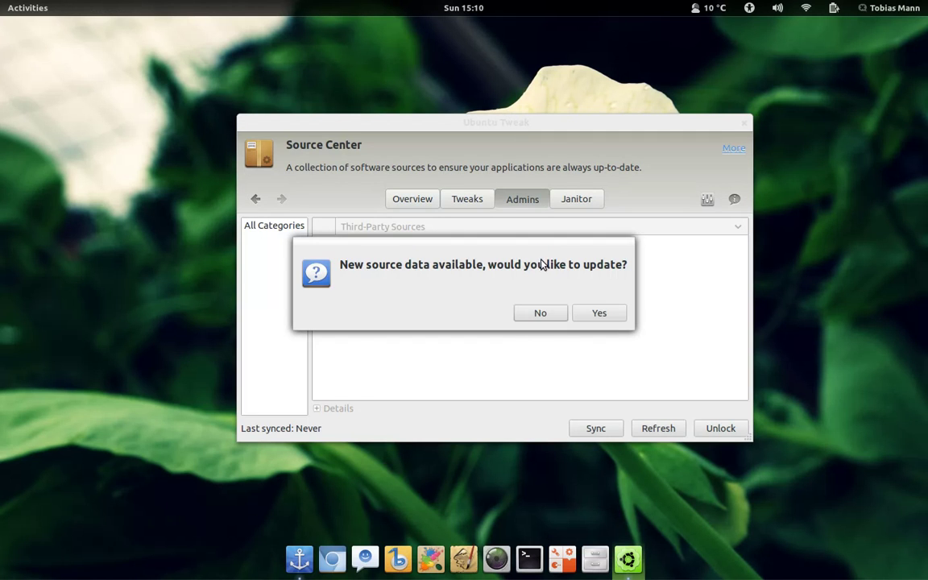
click(579, 312)
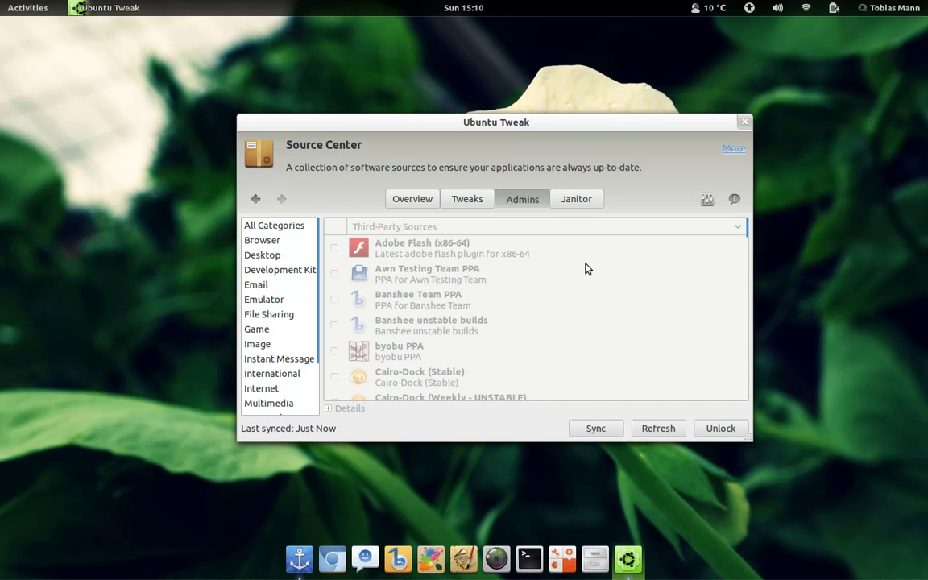
click(254, 198)
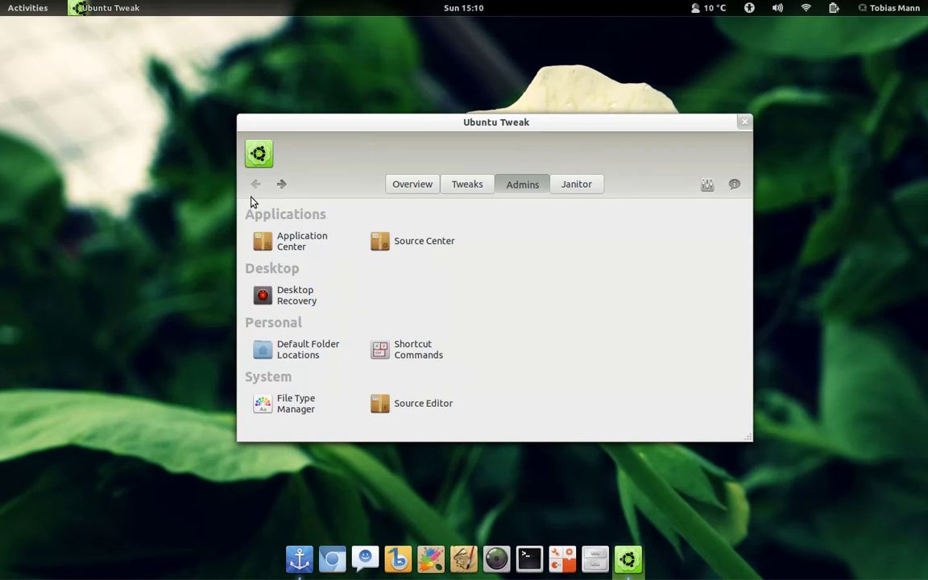
- View the Desktop Recovery page with its backup and reset options, and return to the admin overview
click(283, 295)
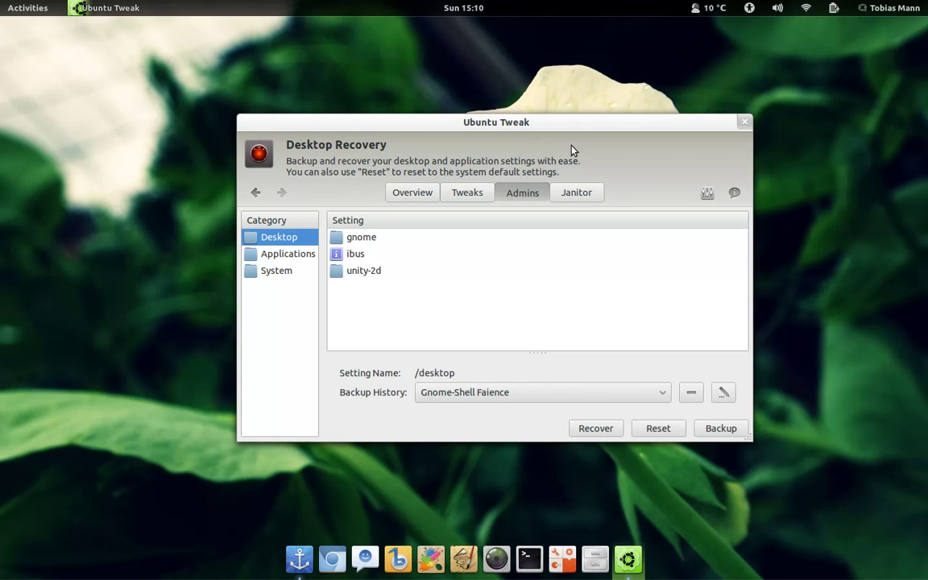
click(255, 193)
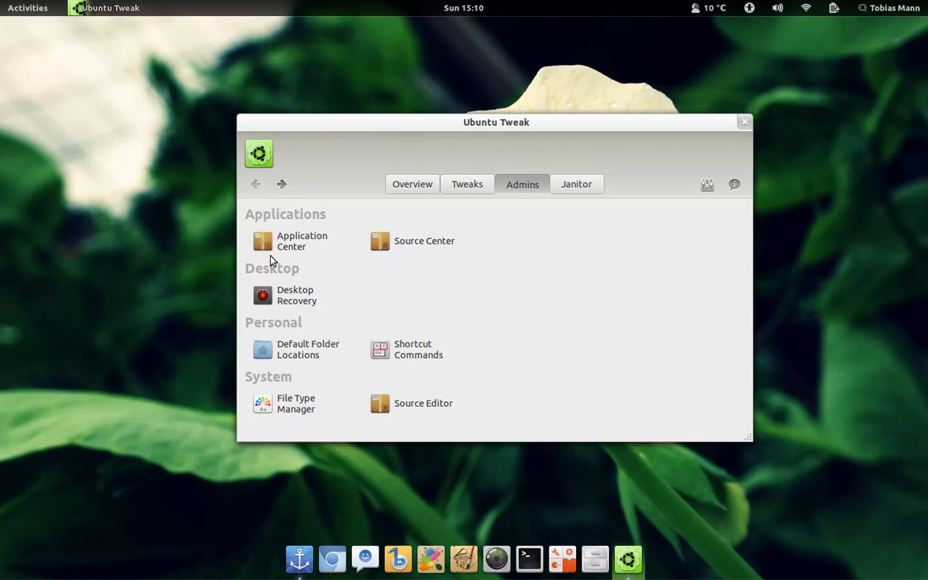
- View the Default Folder Locations and Shortcut Commands pages, returning to the admin overview after each
click(295, 355)
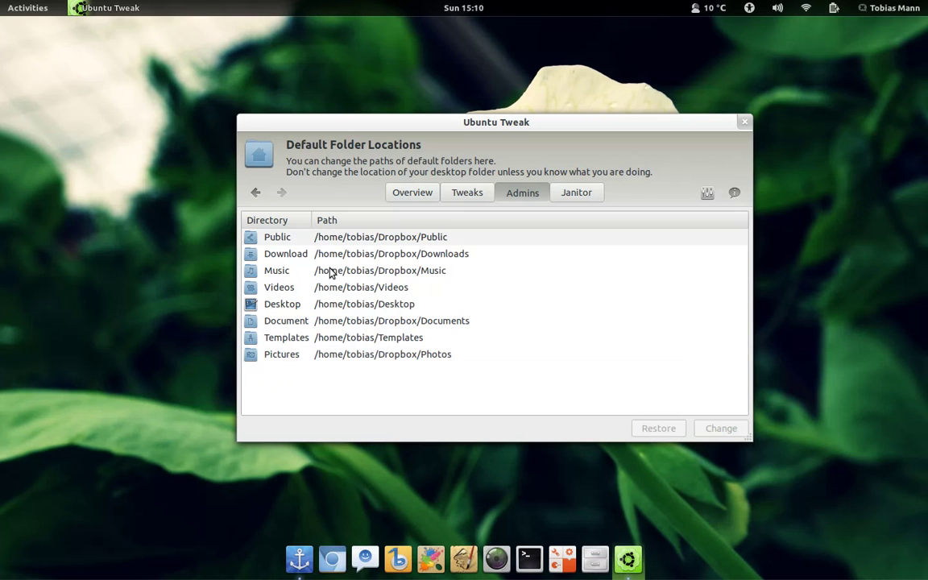
click(256, 193)
click(390, 352)
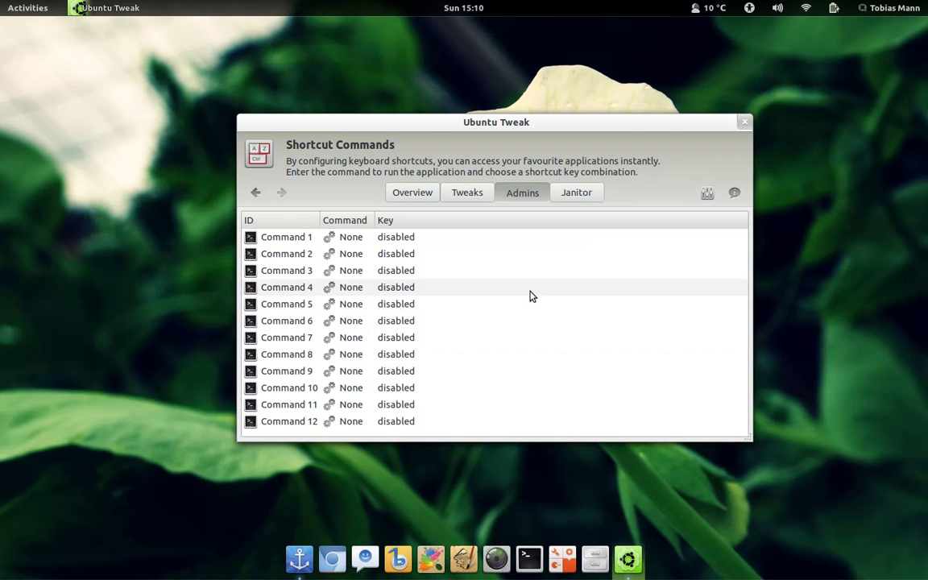
click(256, 192)
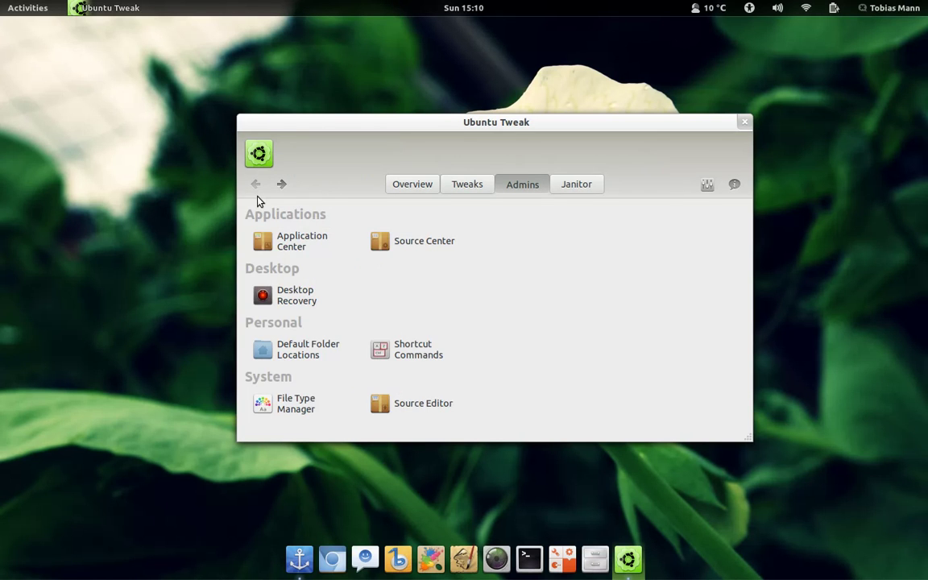
- Look through the audio associations in the File Type Manager and view the Source Editor, returning to the admin overview after each
click(329, 402)
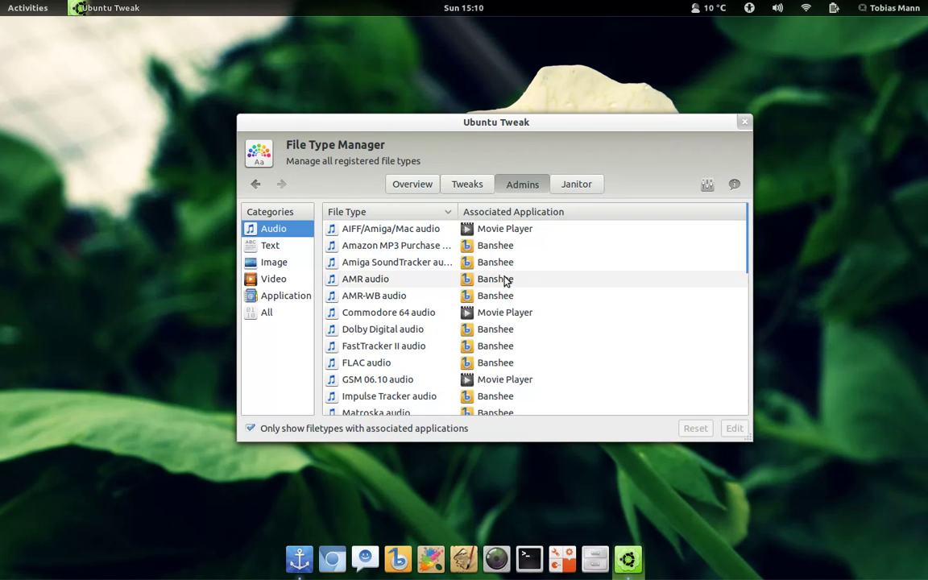
scroll(503, 280, down, 10)
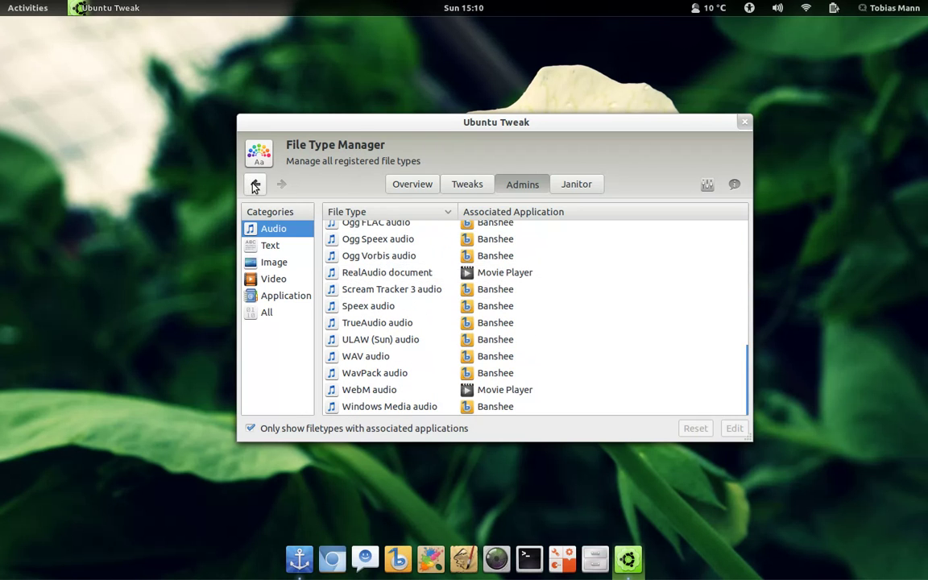
click(255, 183)
click(395, 398)
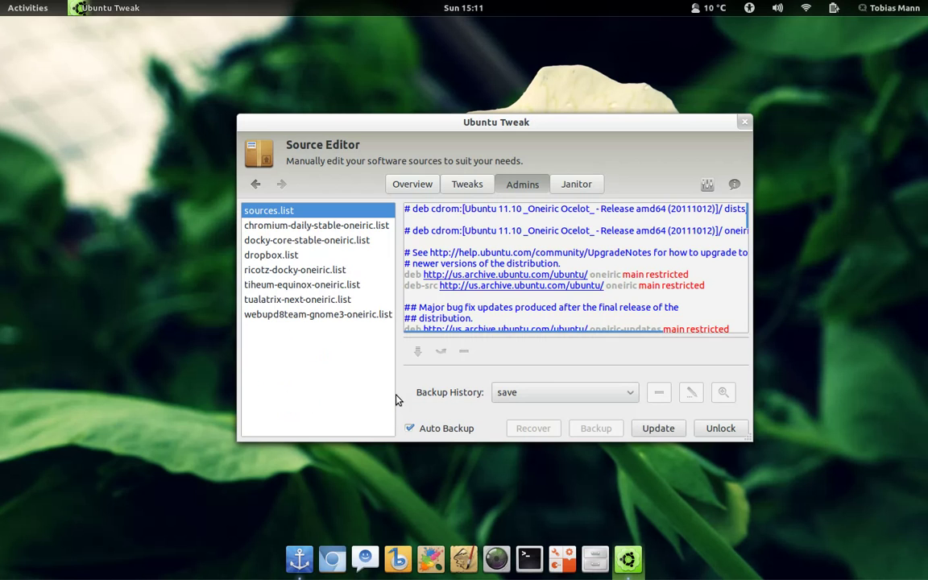
click(254, 185)
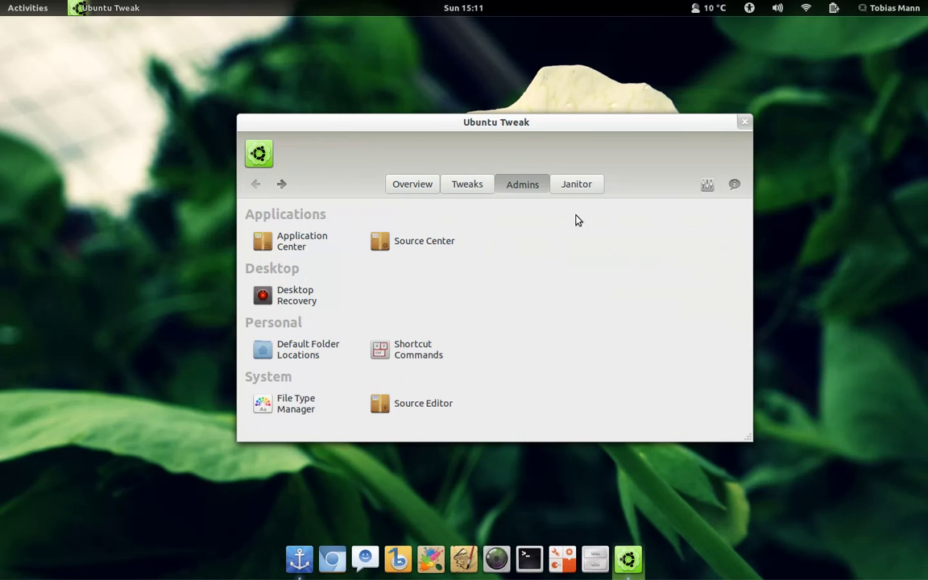
- Open the Computer Janitor, scan all System categories and mark the entire Apt Cache group for cleaning
click(587, 186)
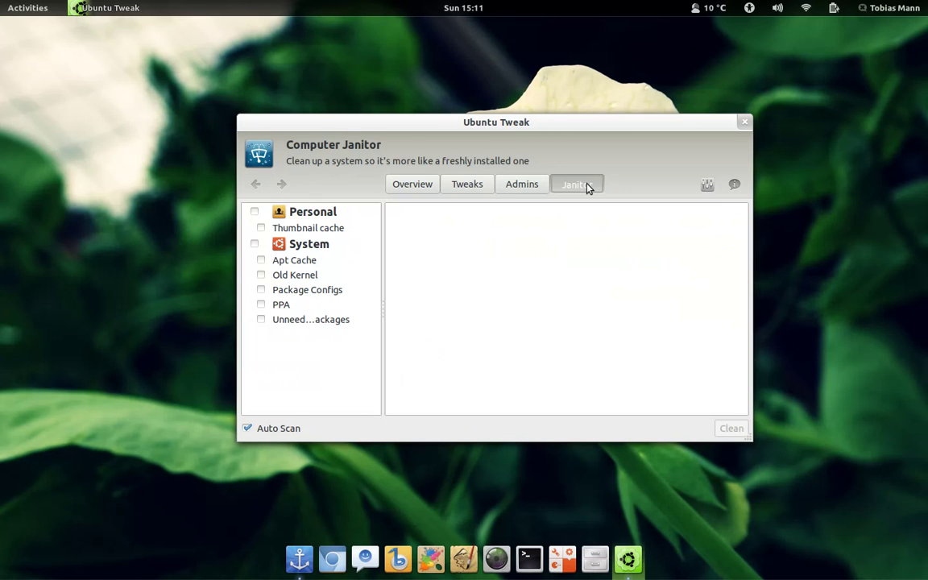
click(254, 243)
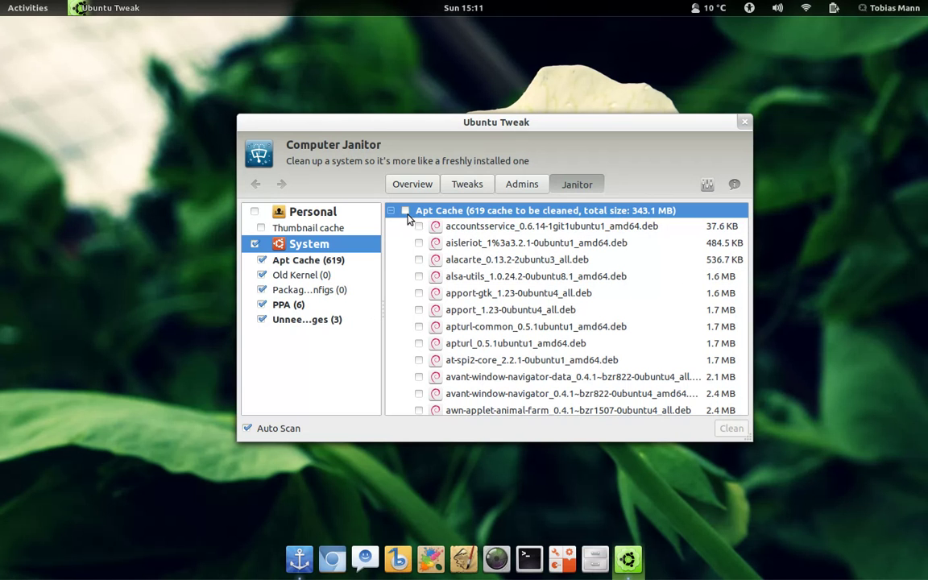
click(406, 212)
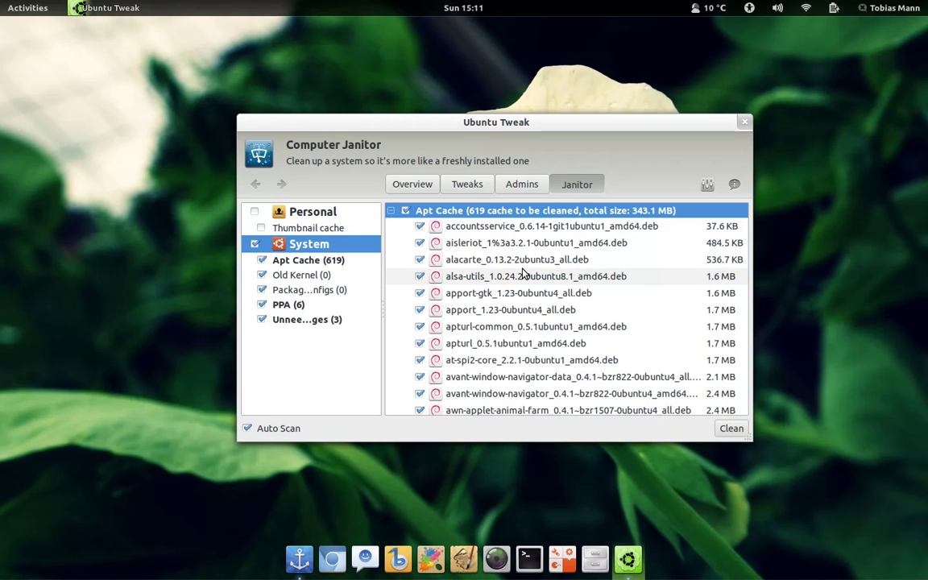
- Review the Apt Cache files and PPAs found by the scan, and mark the whole Unneeded Packages group for removal
scroll(522, 272, down, 20)
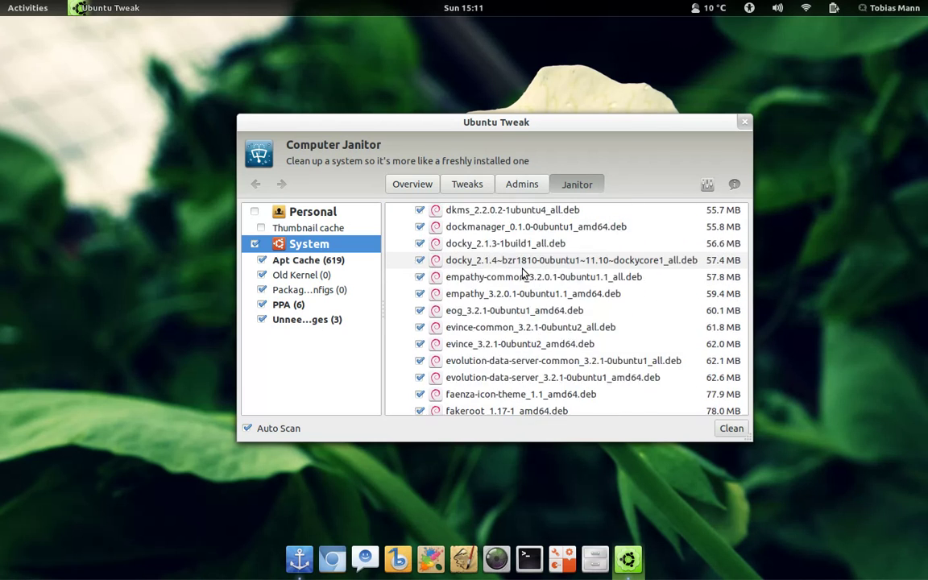
scroll(522, 272, down, 20)
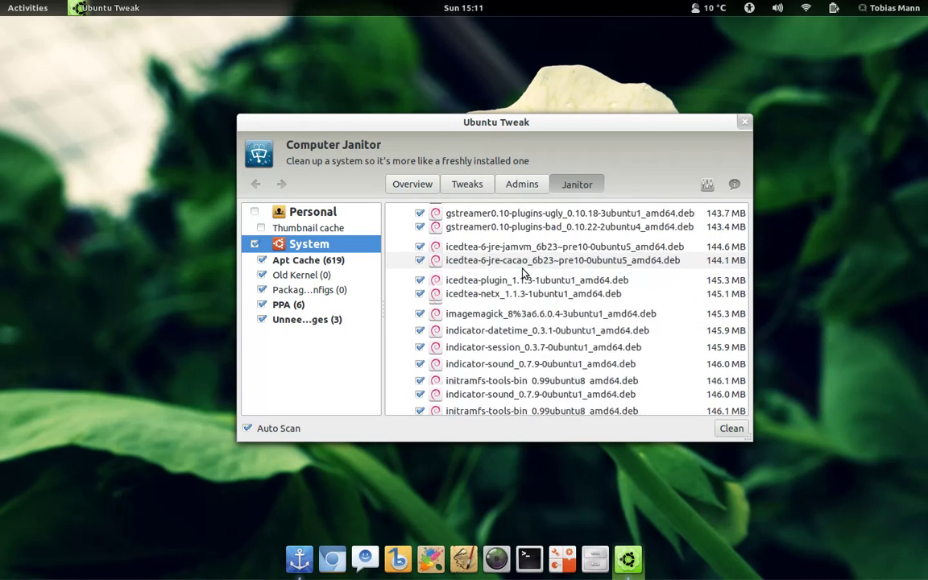
scroll(522, 273, down, 7)
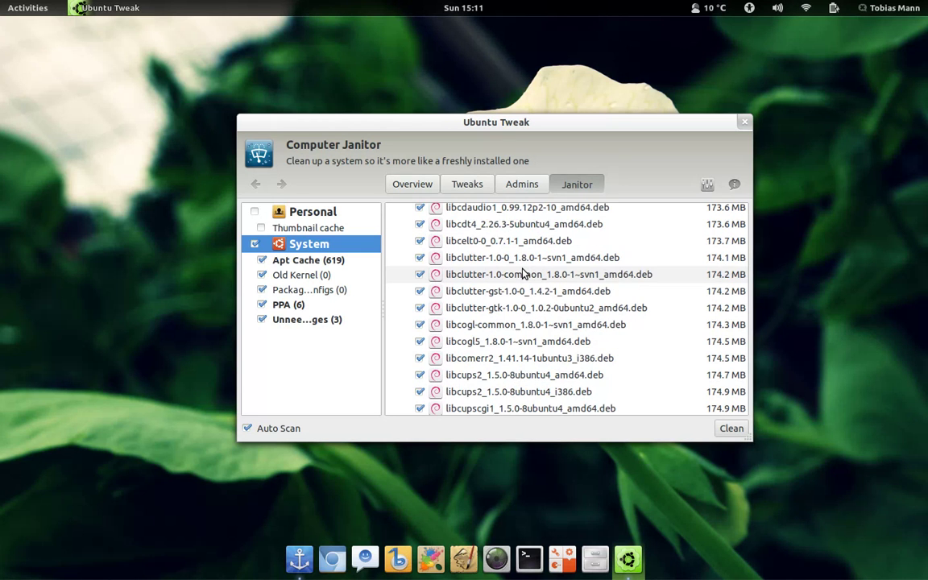
scroll(522, 272, down, 7)
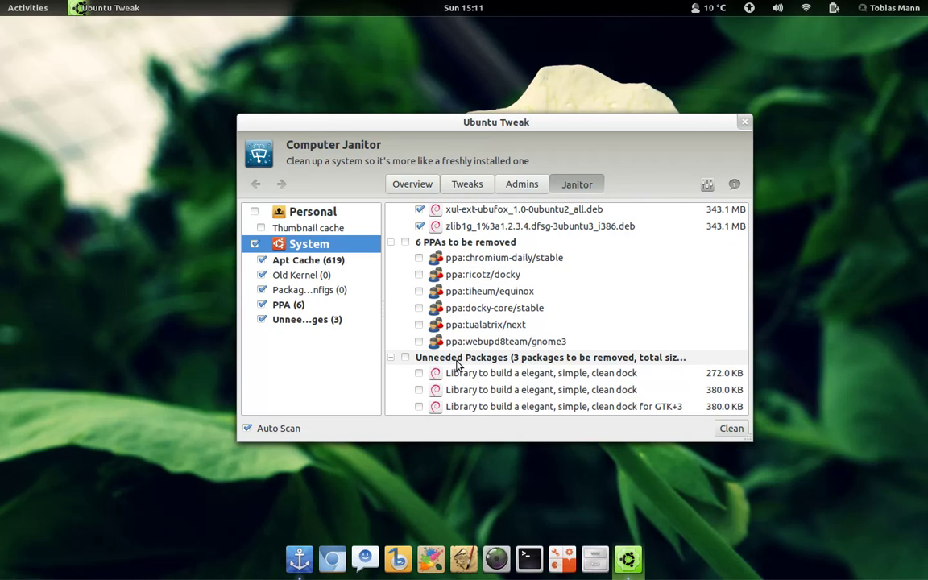
click(405, 356)
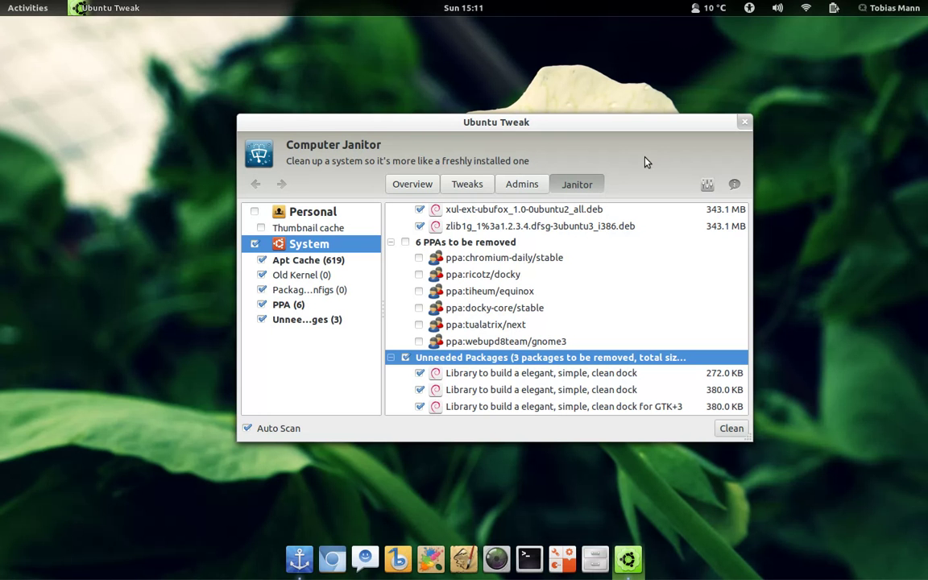
- Clean the marked cache files and unneeded packages, entering the account password for both the cleaning and the software removal
click(732, 430)
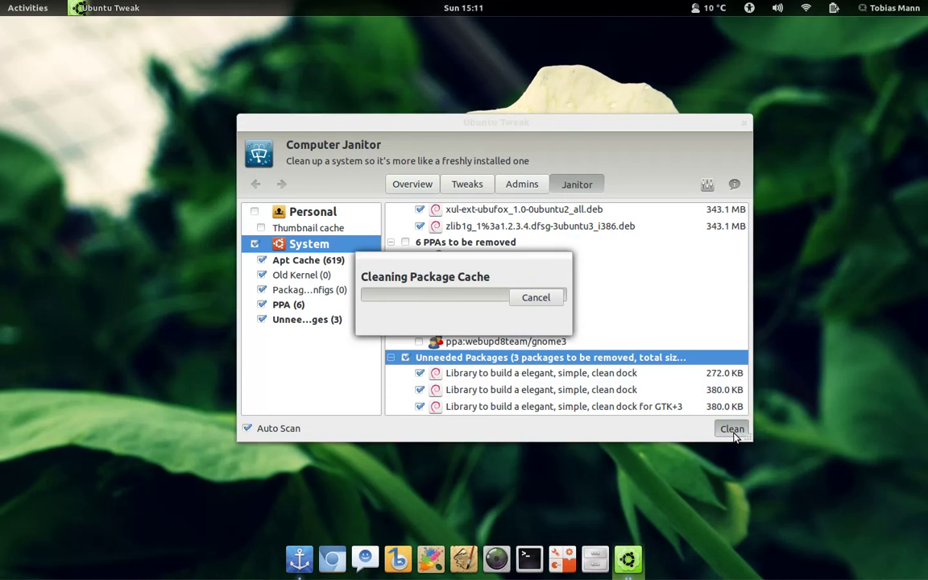
text(********)
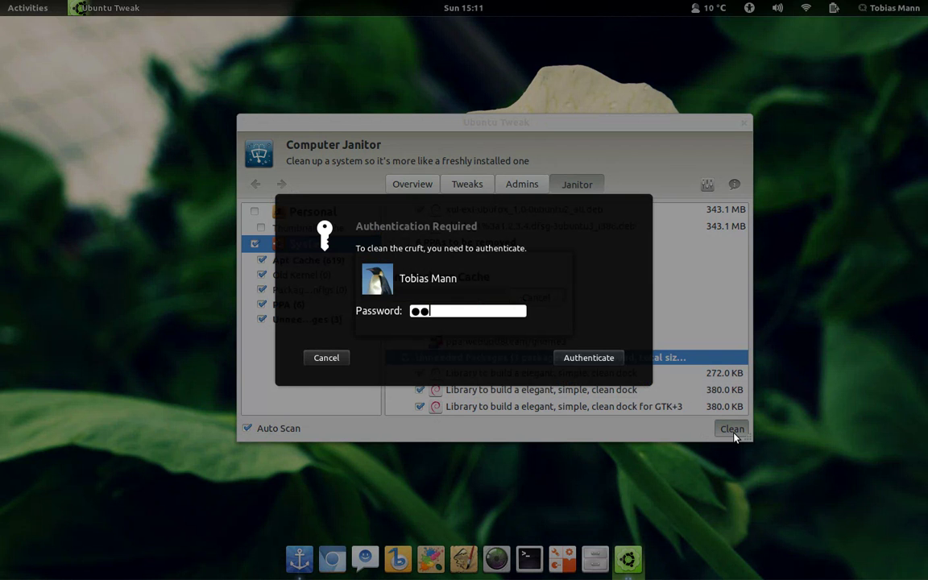
text(*****)
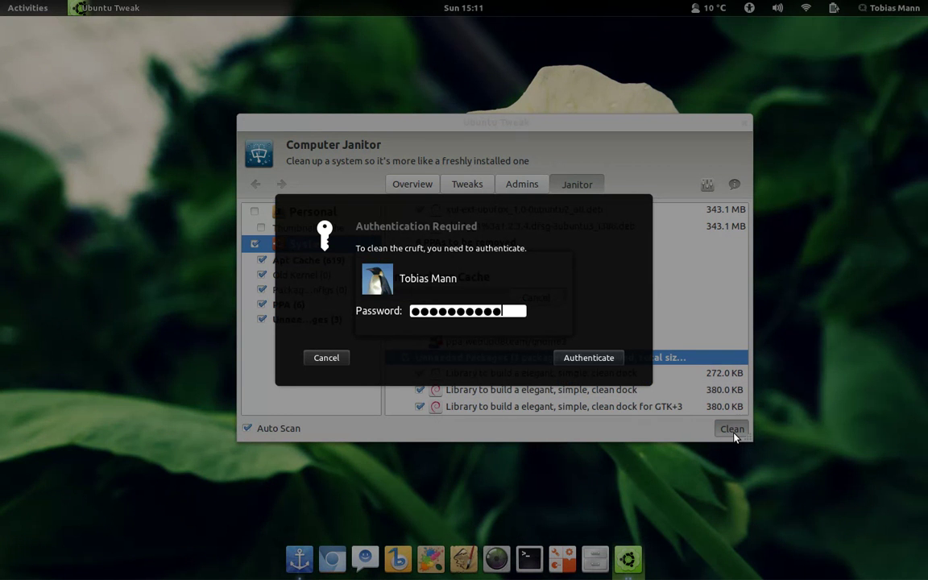
key(Return)
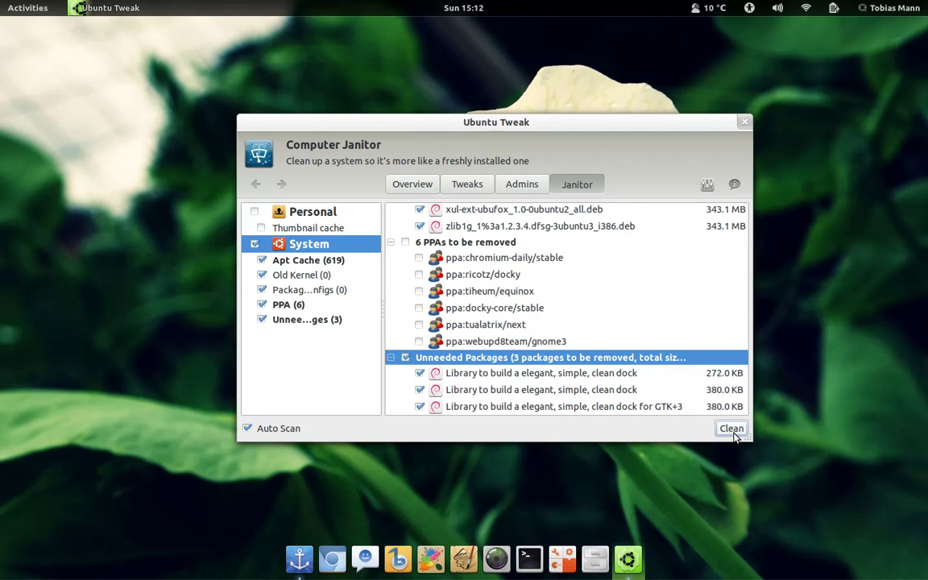
scroll(596, 342, up, 10)
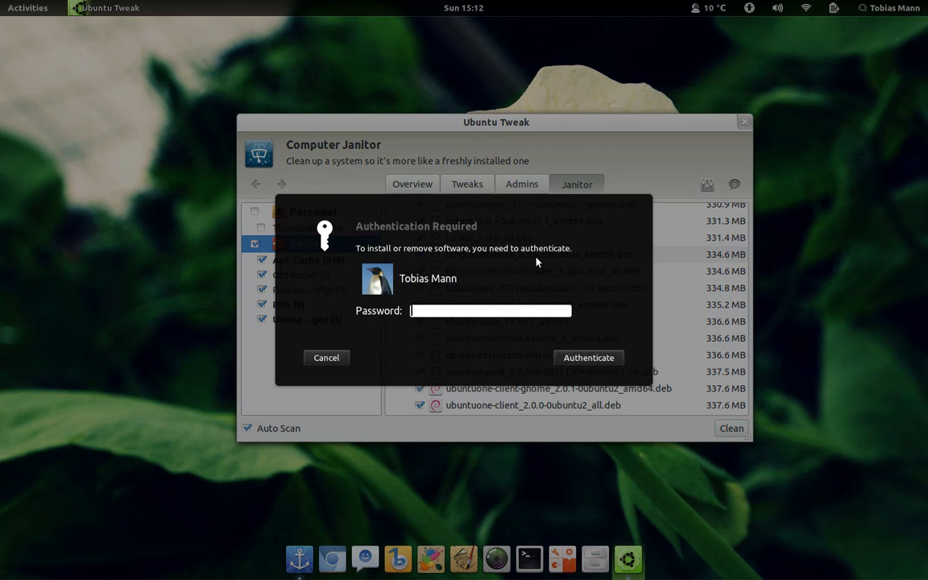
text(***********)
key(Return)
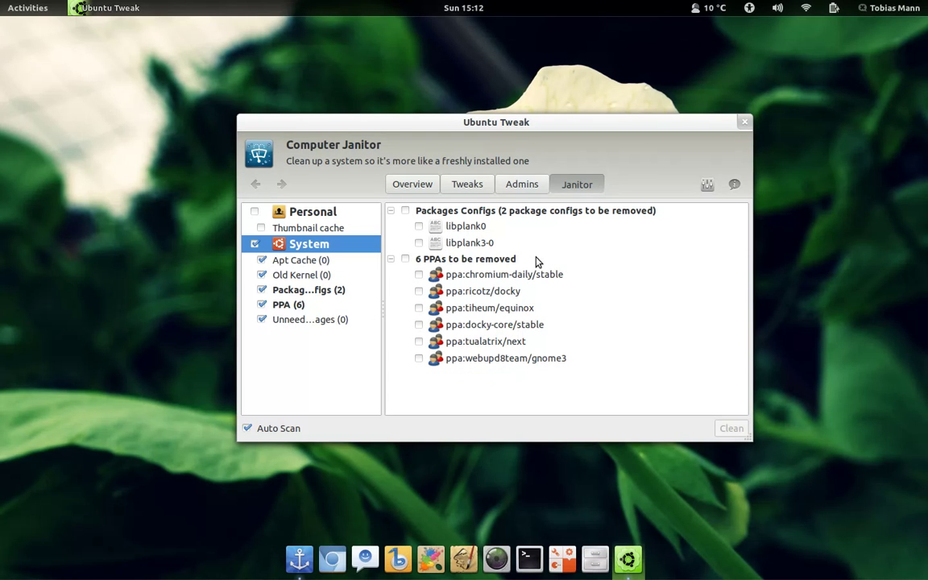
- View the Overview page's hardware, desktop, cache and update information, and return to its beginning
click(419, 185)
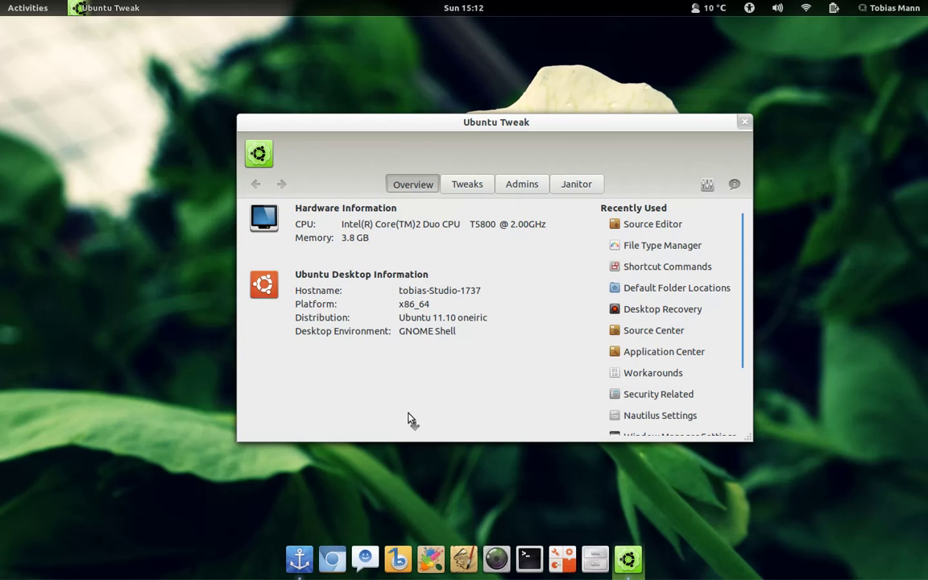
click(407, 435)
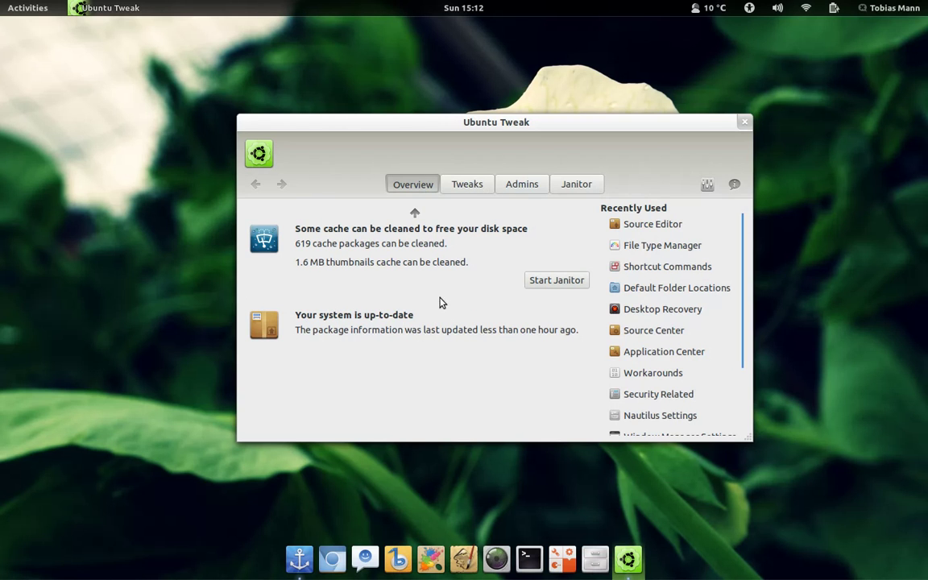
click(395, 213)
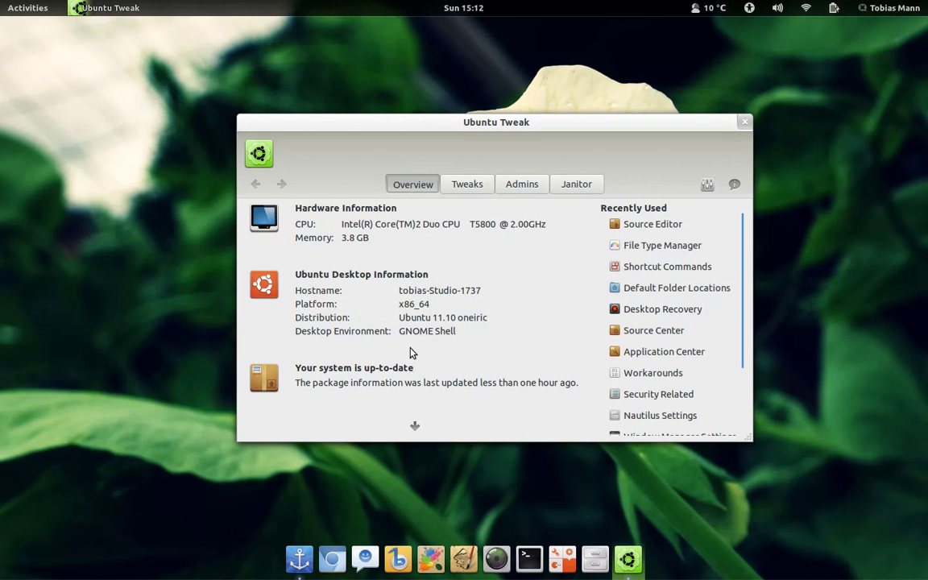